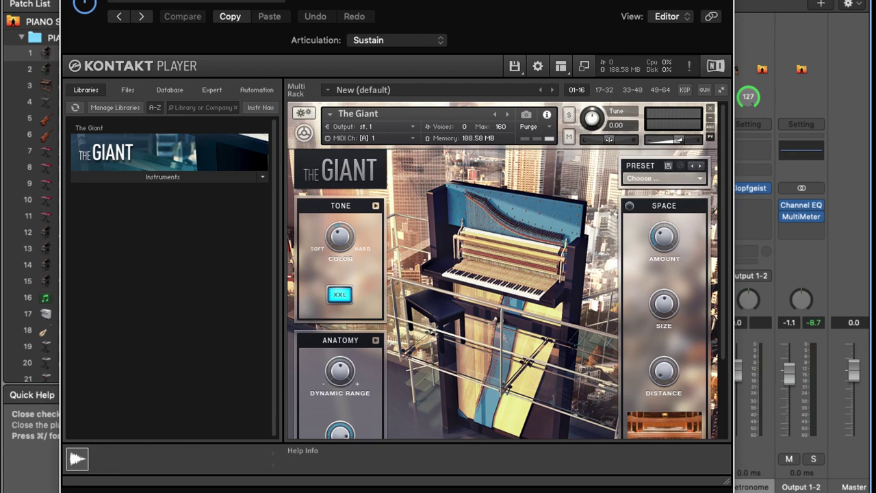
Close The Giant piano's Kontakt Player window to reveal the PURE P&0 patch.
{"action": "key", "text": "super+w"}
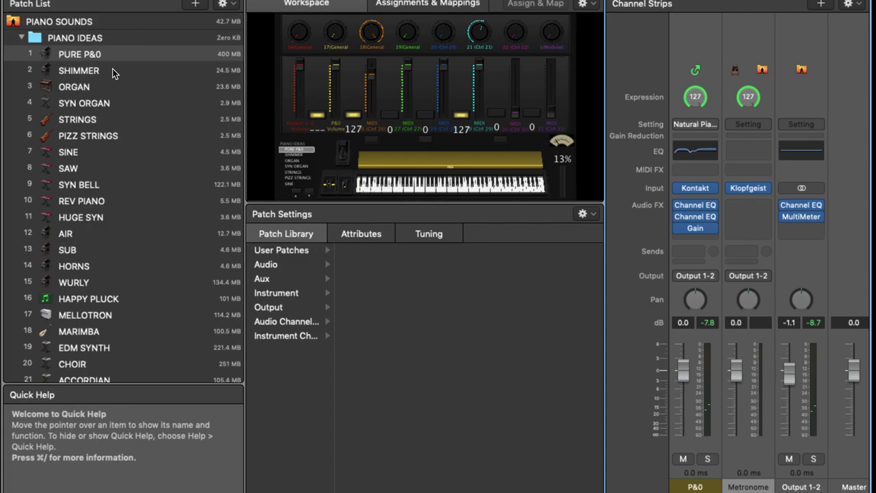
On the SHIMMER patch, bring the Basic layer's fader from -8.8 dB up to -3.5 dB.
{"action": "left_click", "coordinate": [177, 71]}
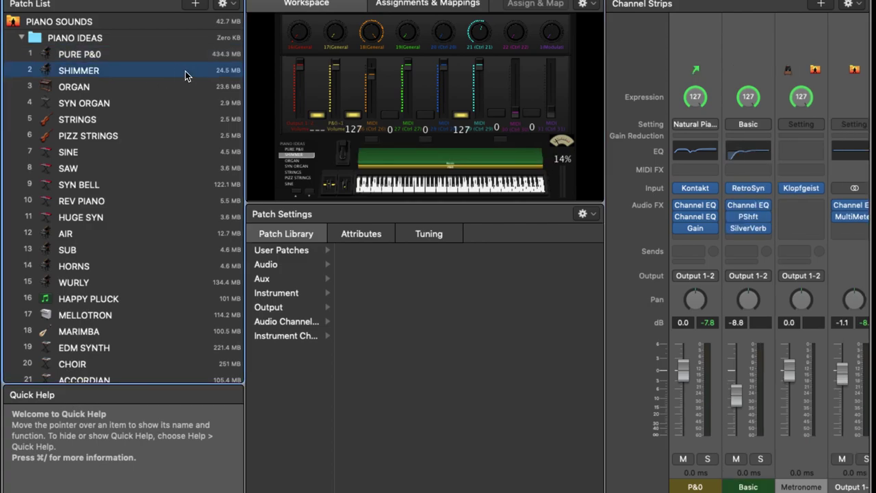
{"action": "left_click_drag", "start_coordinate": [736, 395], "coordinate": [739, 374]}
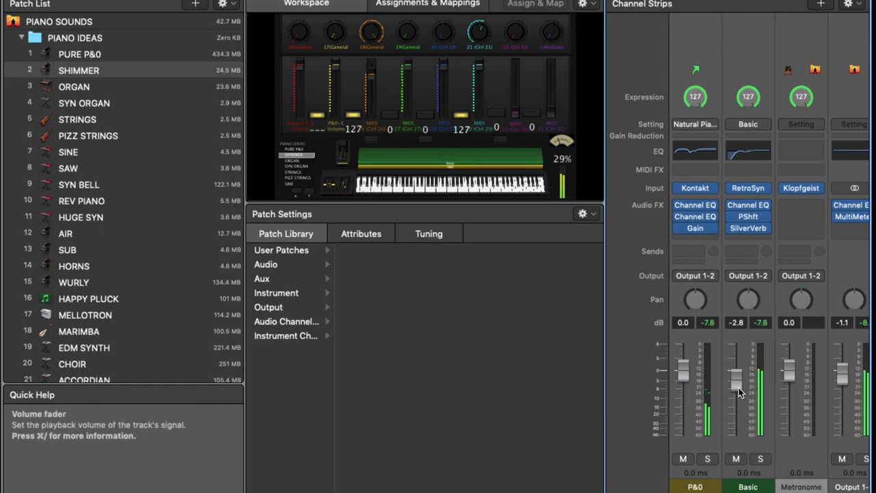
{"action": "scroll", "coordinate": [737, 326], "scroll_direction": "down", "scroll_amount": 3}
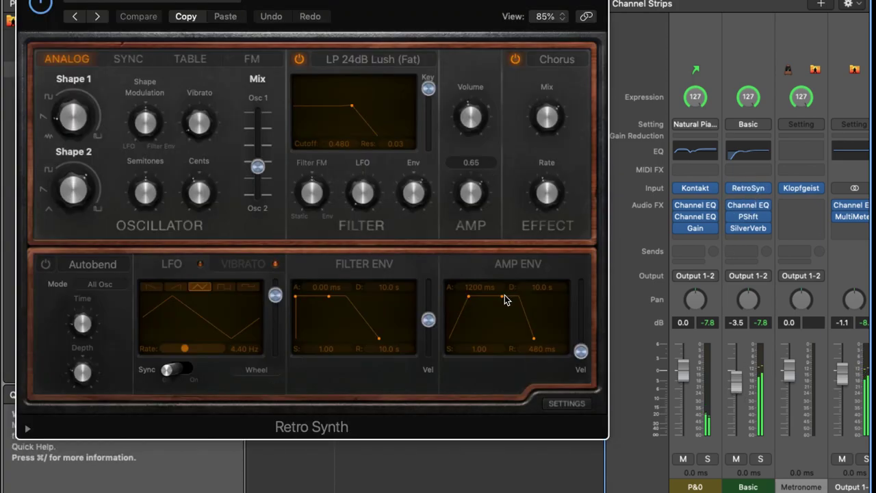
Drop the Retro Synth filter cutoff from 0.480 to 0.368 and close the plug-in.
{"action": "left_click_drag", "start_coordinate": [351, 107], "coordinate": [343, 109]}
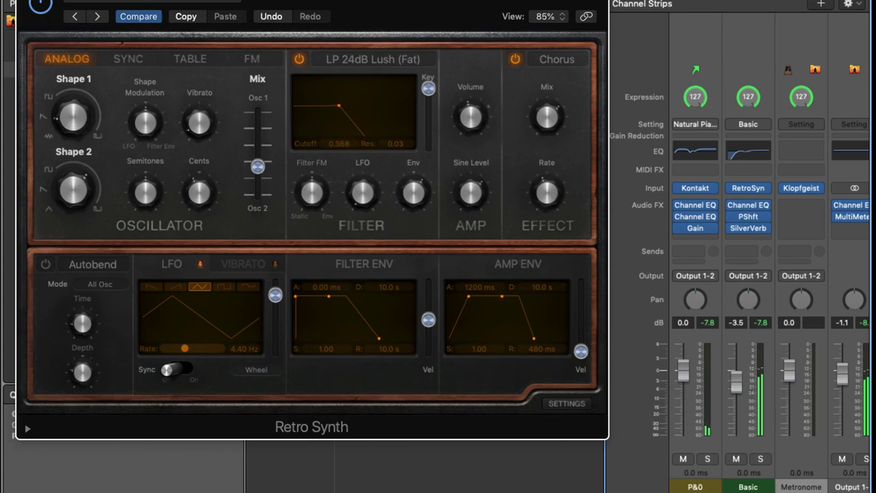
{"action": "key", "text": "super+w"}
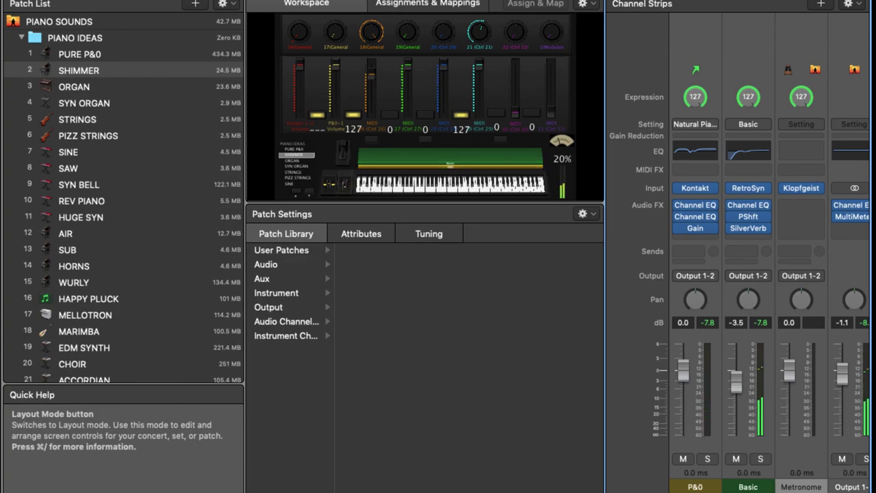
Load the ORGAN patch, pairing the P&0 piano with a Vintage B3 organ.
{"action": "left_click", "coordinate": [101, 87]}
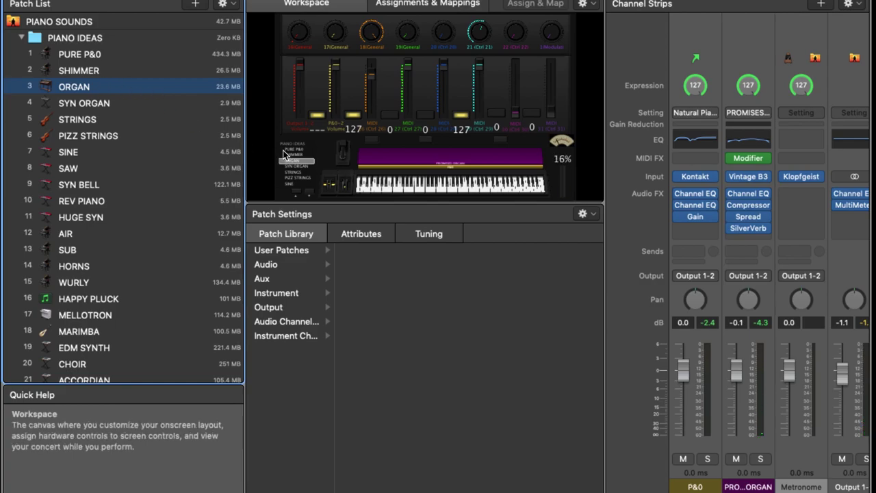
Load the SYN ORGAN patch, with its EXS24 distorted organ layered under P&0.
{"action": "left_click", "coordinate": [182, 101]}
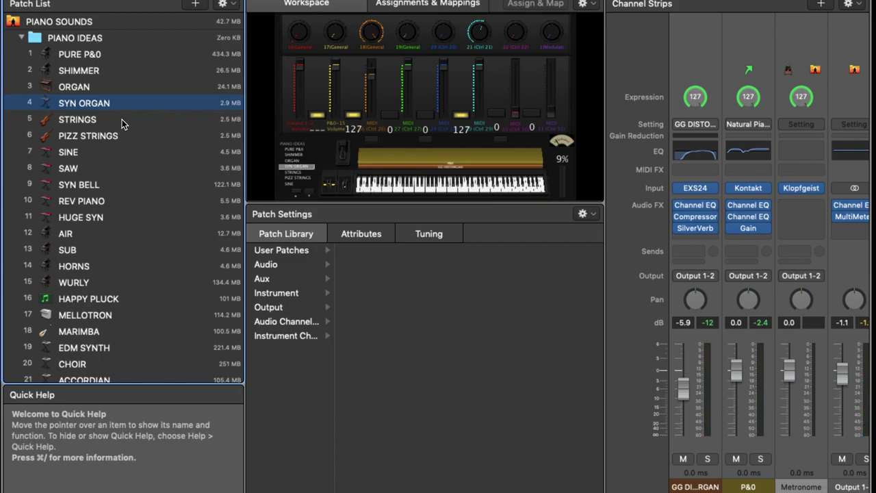
Load the STRINGS patch, pairing P&0 with an EXS24 string layer.
{"action": "left_click", "coordinate": [122, 119]}
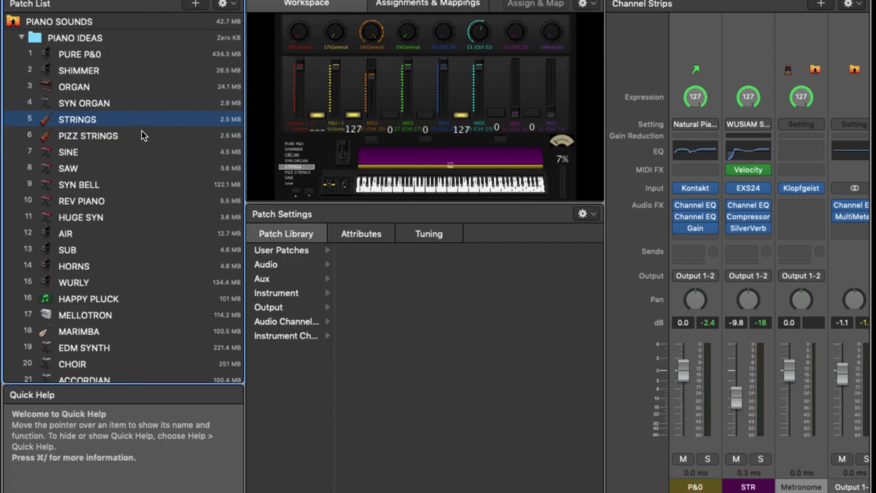
Load the PIZZ STRINGS patch, layering P&0 with EXS24 pizzicato strings.
{"action": "left_click", "coordinate": [133, 136]}
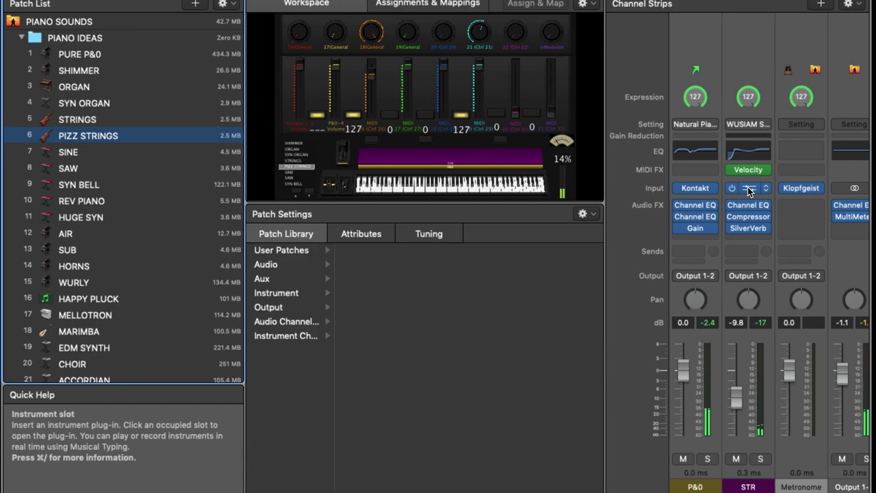
Set the STR layer's SilverVerb dry level to about 37%, then load the SINE patch.
{"action": "left_click", "coordinate": [748, 228]}
{"action": "left_click_drag", "start_coordinate": [459, 138], "coordinate": [458, 174]}
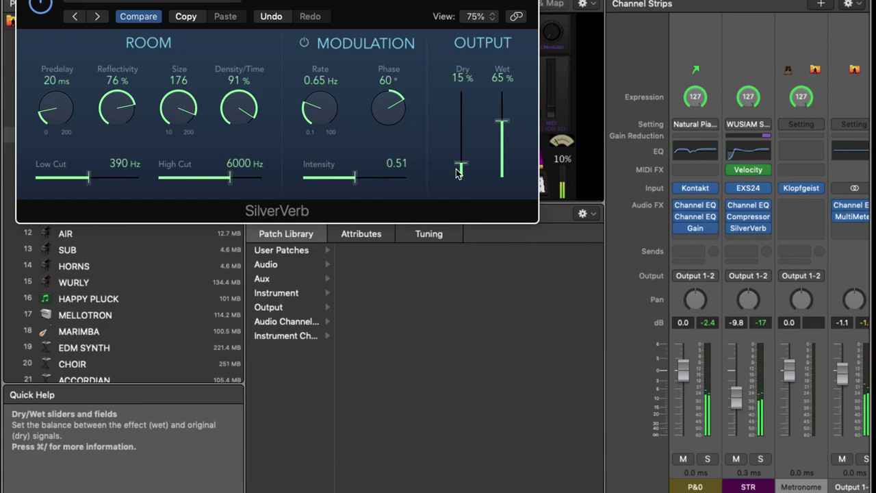
{"action": "left_click_drag", "start_coordinate": [459, 173], "coordinate": [458, 154]}
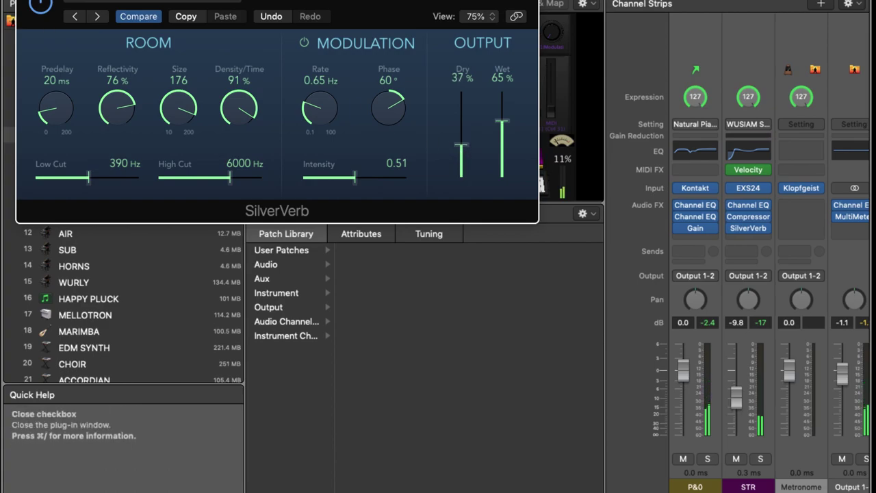
{"action": "left_click", "coordinate": [23, 2]}
{"action": "left_click", "coordinate": [100, 148]}
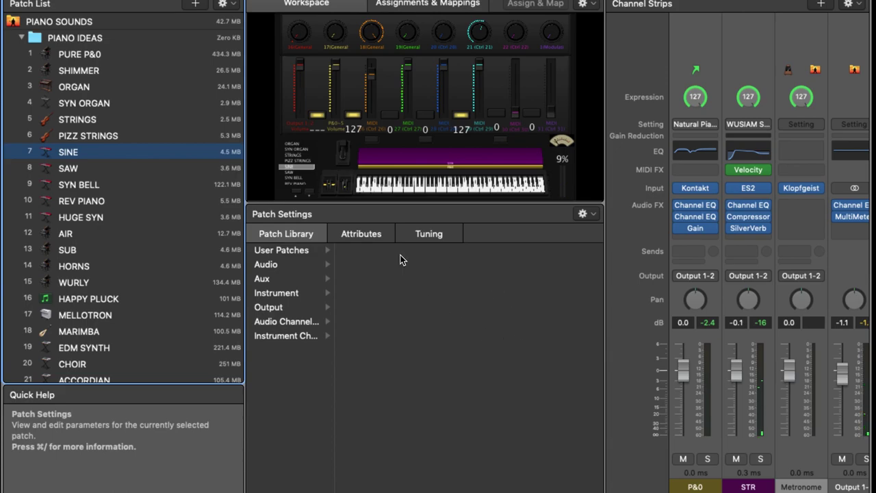
Rename the STR synth layer to SINE, then move on to the SAW patch.
{"action": "left_click", "coordinate": [750, 486]}
{"action": "type", "text": "SINE"}
{"action": "key", "text": "Return"}
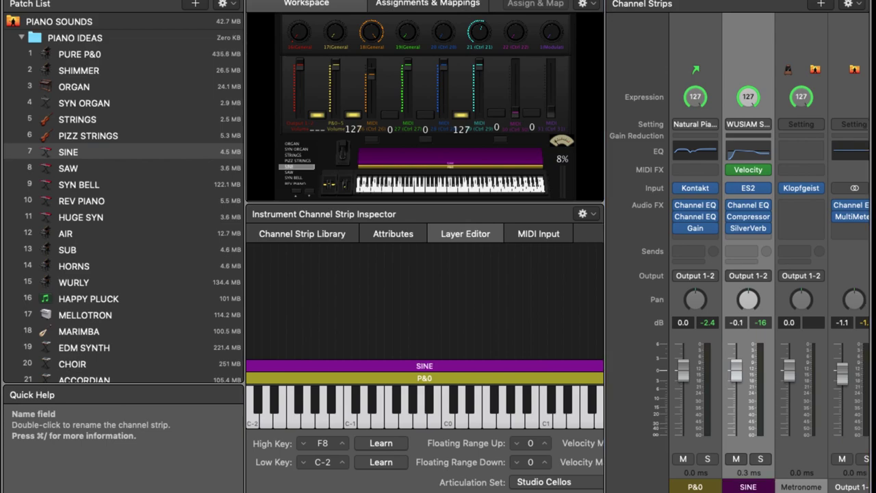
{"action": "left_click", "coordinate": [76, 169]}
{"action": "left_click", "coordinate": [76, 168]}
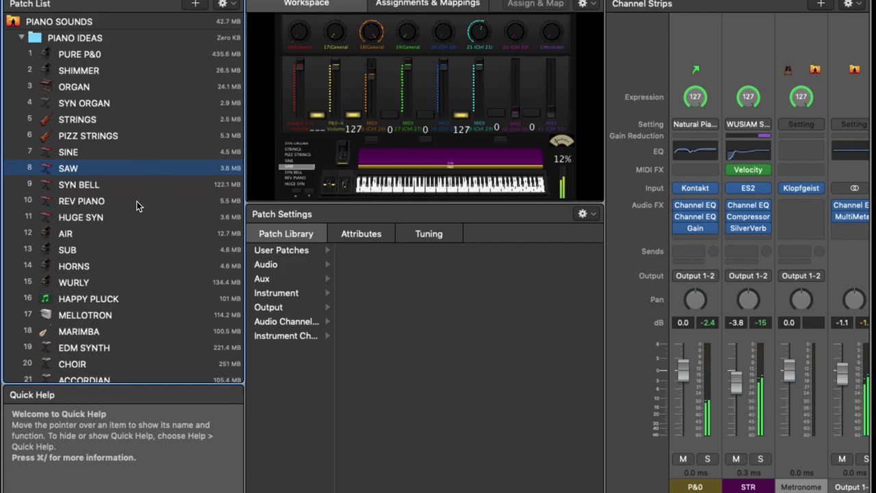
Load the SYN BELL patch, layering P&0 with an Alchemy BELL strip.
{"action": "left_click", "coordinate": [139, 183]}
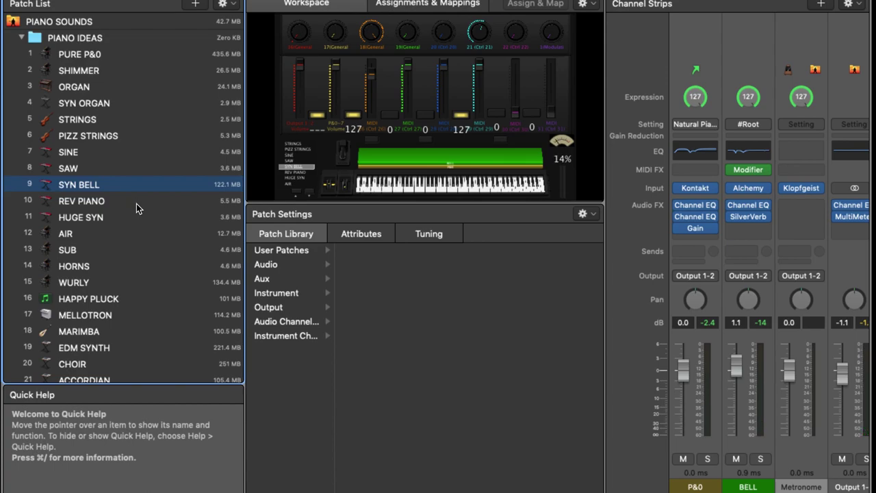
Load the REV PIANO patch and rename its TR SWELL strip to REV P&0.
{"action": "left_click", "coordinate": [136, 203]}
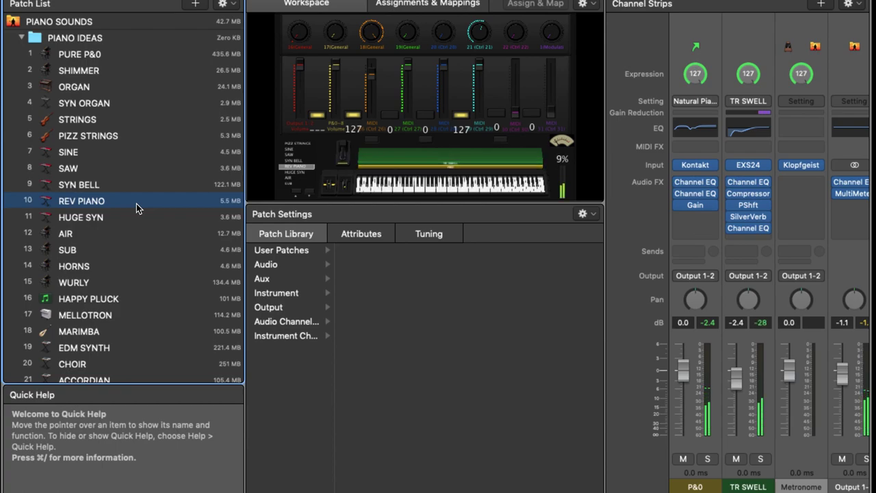
{"action": "double_click", "coordinate": [747, 486]}
{"action": "type", "text": "REV"}
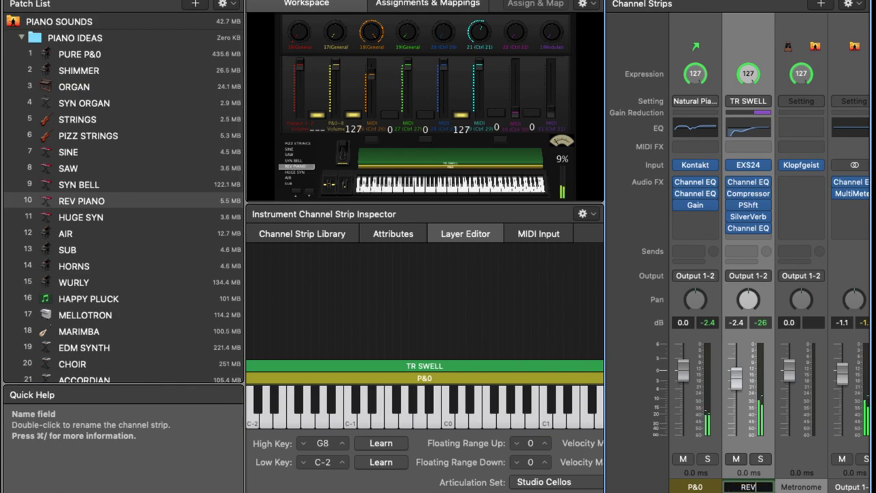
{"action": "type", "text": " P&0"}
{"action": "key", "text": "Return"}
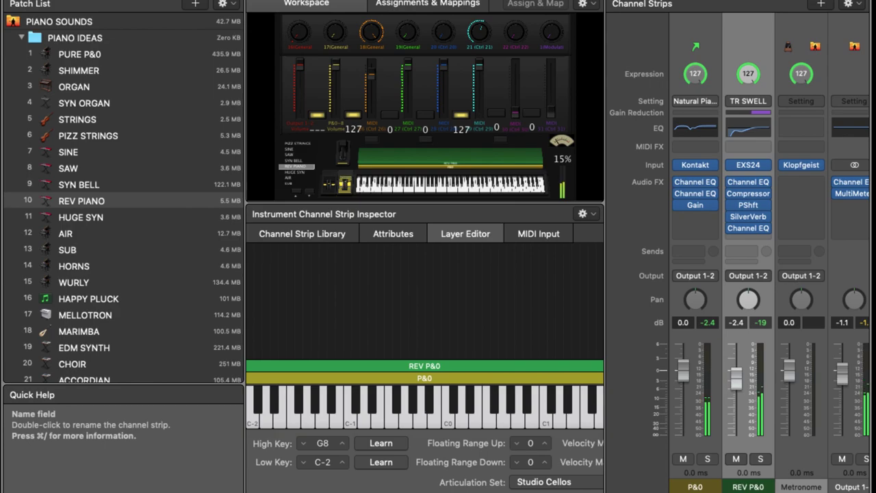
Load the HUGE SYN patch, pairing the P&0 piano with its ES2 HUGE SYNTH strip.
{"action": "left_click", "coordinate": [139, 219]}
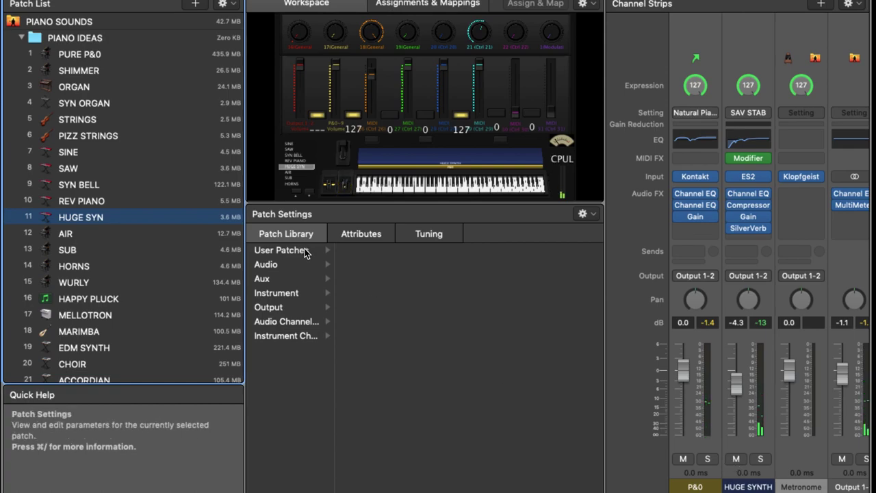
Load the AIR patch and rename its REZ AMBIENCE strip to AIR.
{"action": "left_click", "coordinate": [178, 239]}
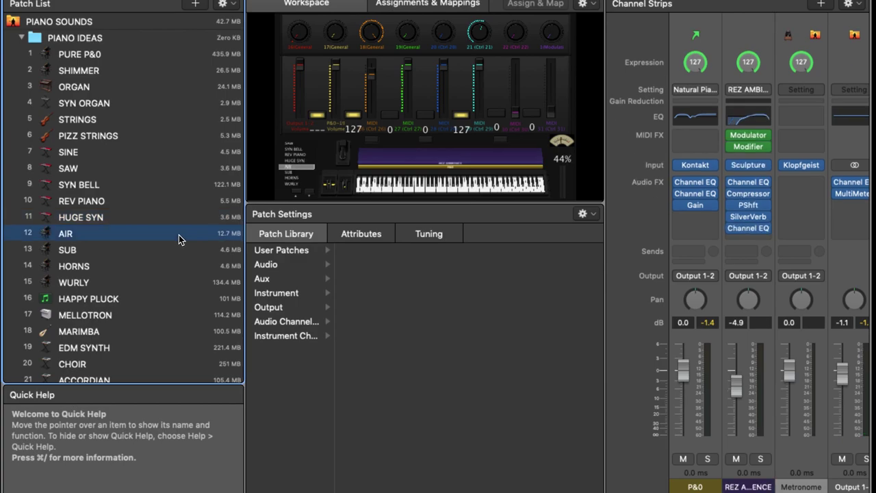
{"action": "left_click", "coordinate": [746, 479]}
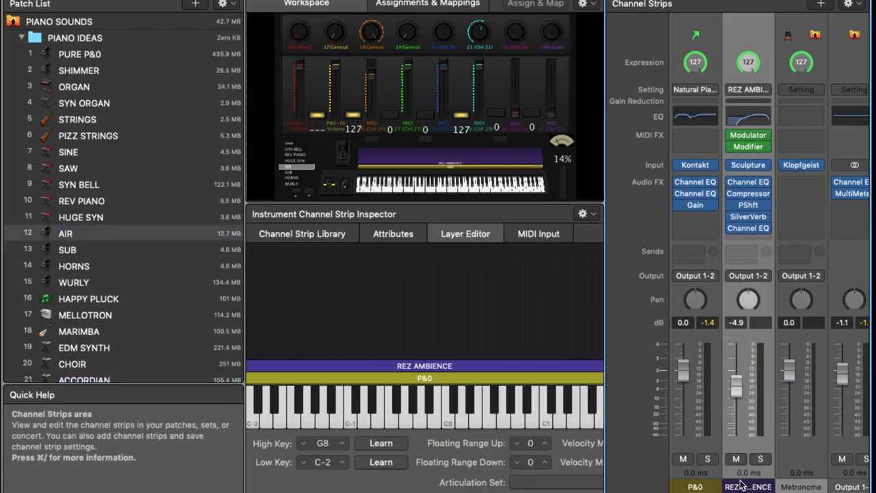
{"action": "type", "text": "AIR"}
{"action": "key", "text": "Return"}
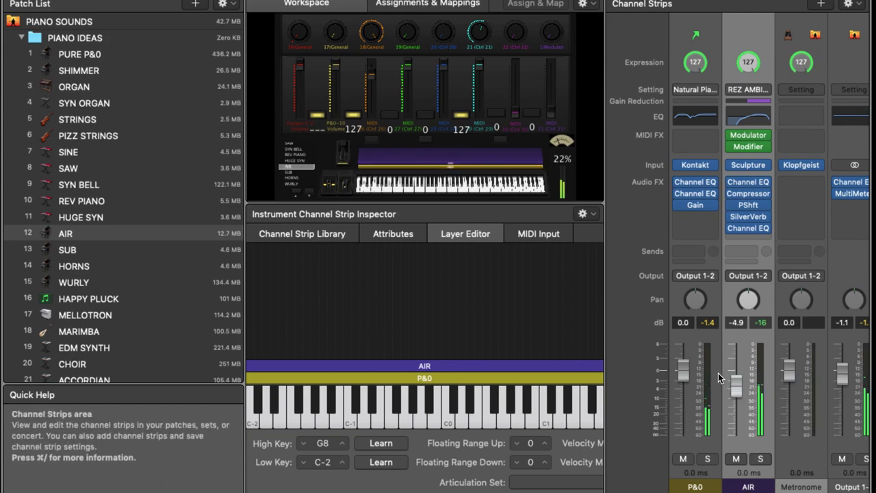
Raise the AIR strip's volume fader, aiming for 0.0 dB.
{"action": "left_click", "coordinate": [730, 400]}
{"action": "scroll", "coordinate": [736, 400], "scroll_direction": "down", "scroll_amount": 4}
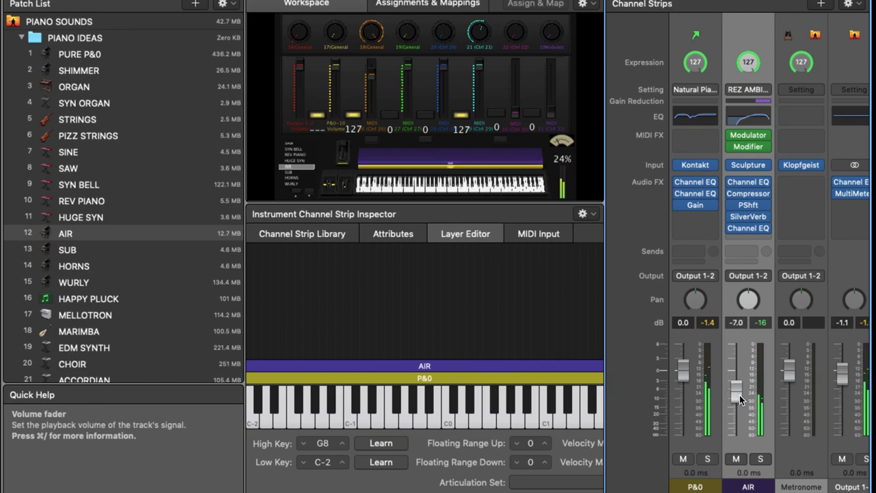
{"action": "left_click_drag", "start_coordinate": [739, 401], "coordinate": [744, 354]}
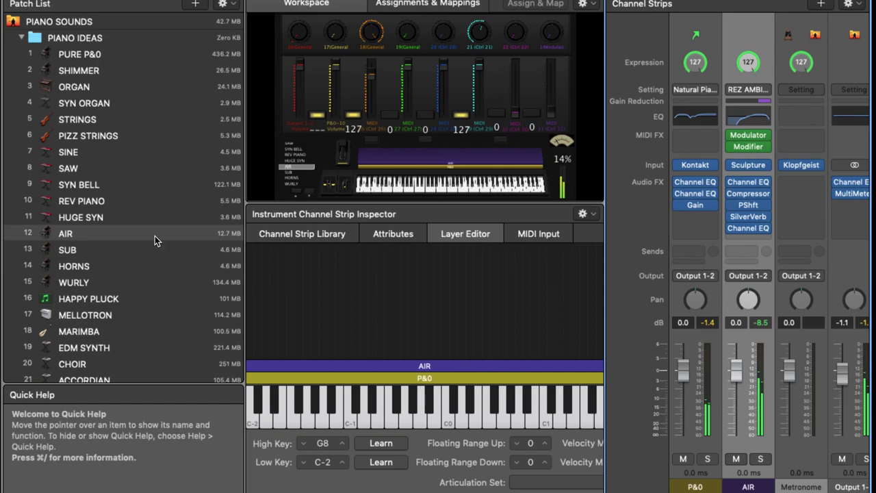
Load the SUB patch, bringing up its ES2 BASS strip at -0.7 dB.
{"action": "left_click", "coordinate": [106, 249]}
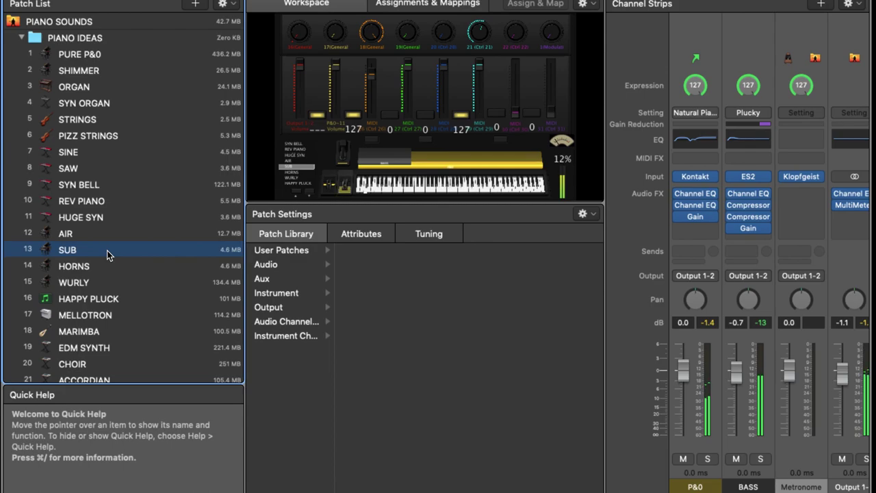
Load the HORNS patch with its three EXS24 RATTLE HORNS strips.
{"action": "left_click", "coordinate": [150, 265]}
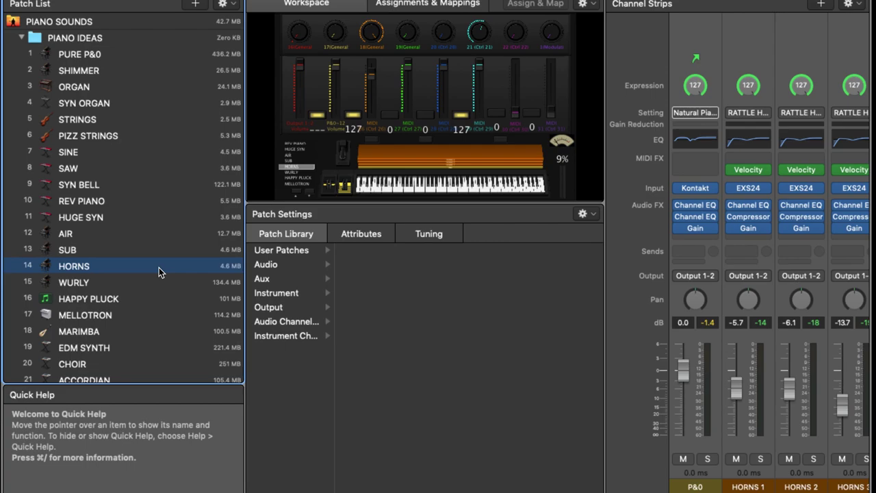
Step to the WURLY patch and lower its WURLY 1 strip to -1.7 dB.
{"action": "key", "text": "Down"}
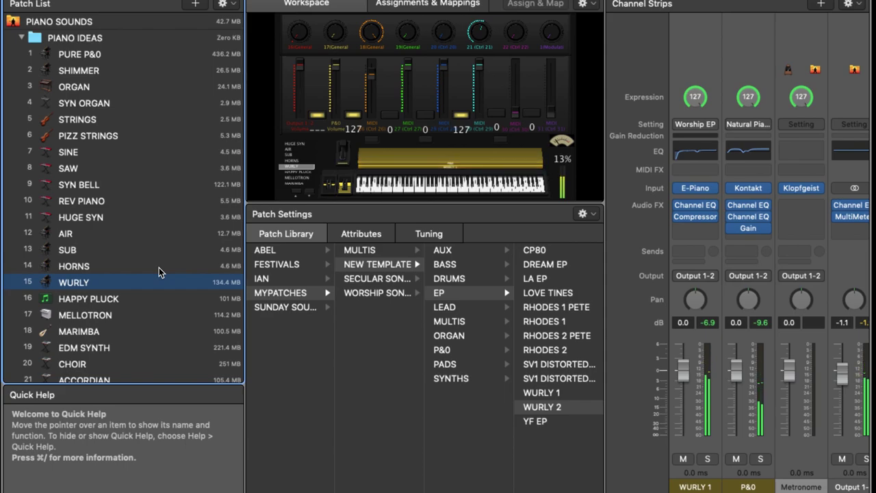
{"action": "mouse_move", "coordinate": [687, 364]}
{"action": "left_mouse_down"}
{"action": "mouse_move", "coordinate": [685, 387]}
{"action": "mouse_move", "coordinate": [691, 380]}
{"action": "left_mouse_up"}
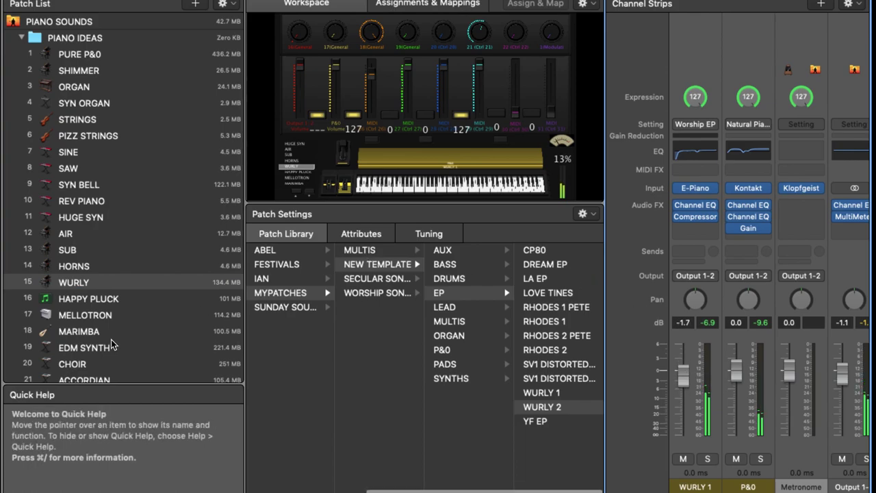
Select the HAPPY PLUCK patch and name its second ES2 strip PLUCK.
{"action": "left_click", "coordinate": [121, 301]}
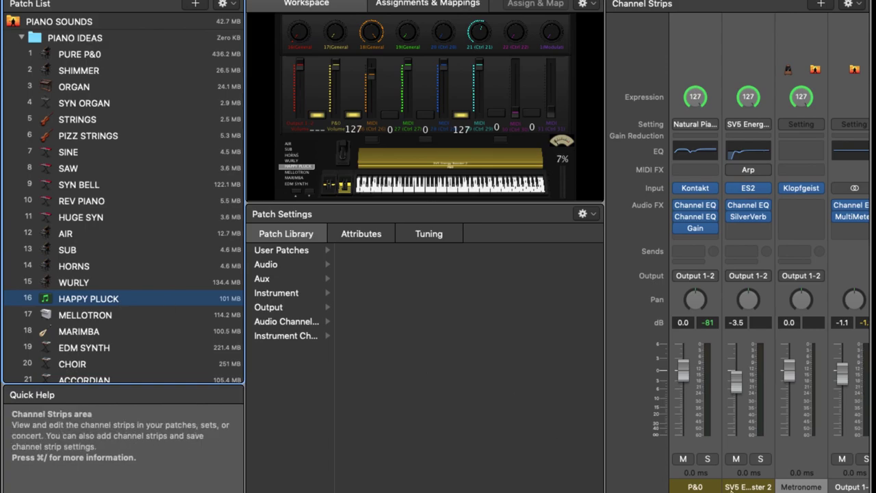
{"action": "left_click", "coordinate": [732, 486]}
{"action": "double_click", "coordinate": [733, 487]}
{"action": "type", "text": "PLUC"}
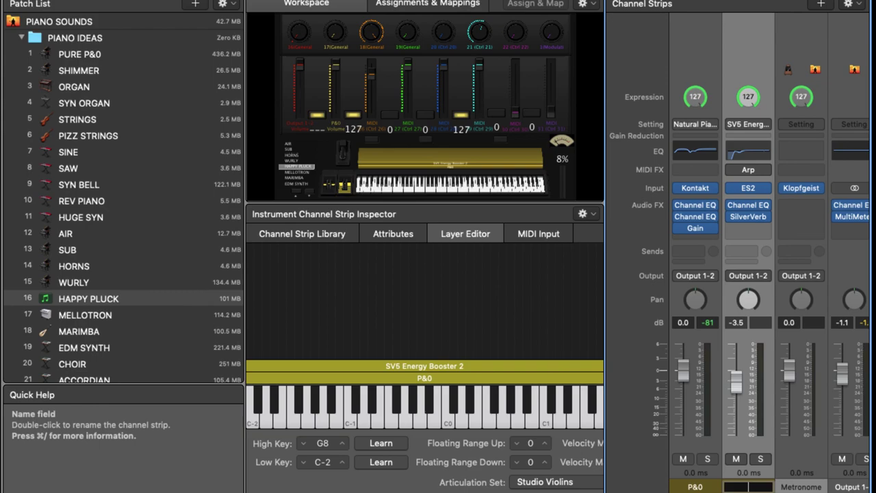
{"action": "type", "text": "K"}
{"action": "key", "text": "Return"}
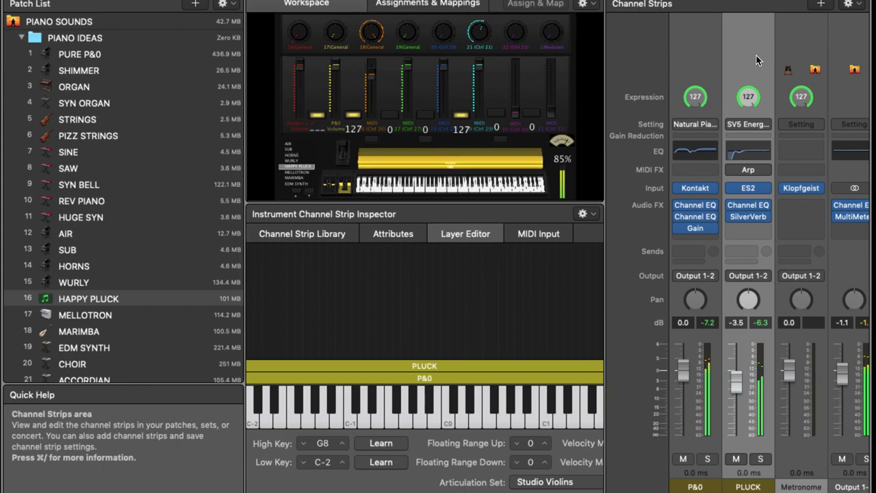
Step down the Patch List to the MELLOTRON patch with its -12.2 dB Mellotron strip.
{"action": "left_click", "coordinate": [163, 298]}
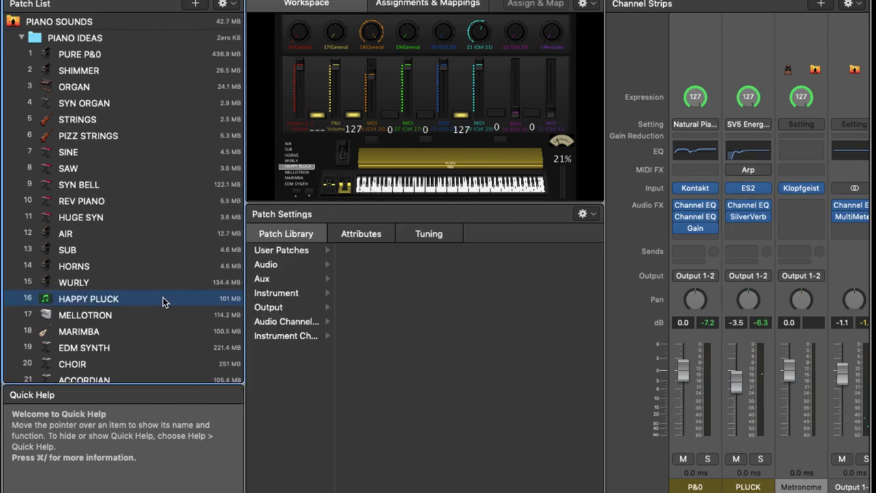
{"action": "key", "text": "Down"}
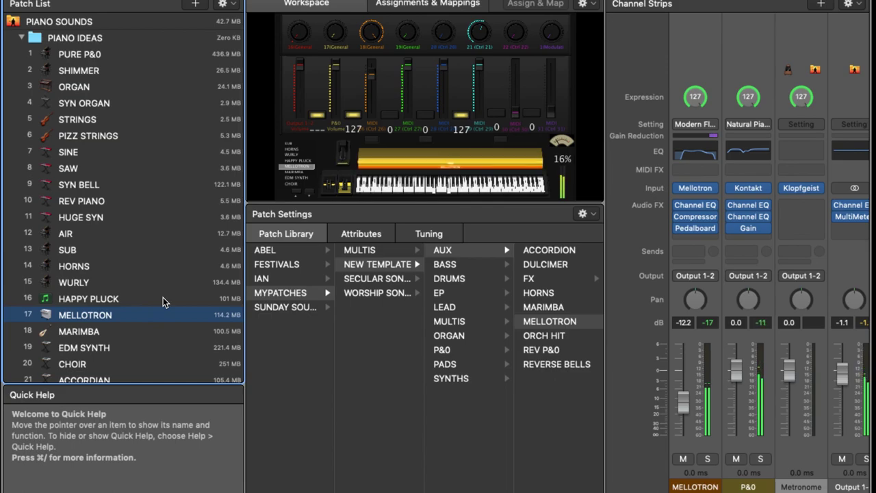
Load the MARIMBA patch, pairing the piano with its EXS24 Marimba strip.
{"action": "left_click", "coordinate": [132, 333]}
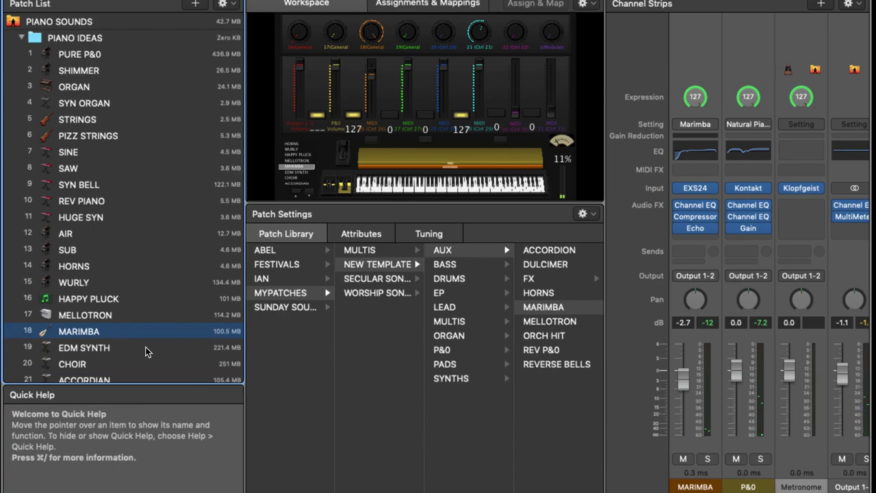
Load the EDM SYNTH patch and rename its Turn Me Up strip to EDM.
{"action": "left_click", "coordinate": [145, 348]}
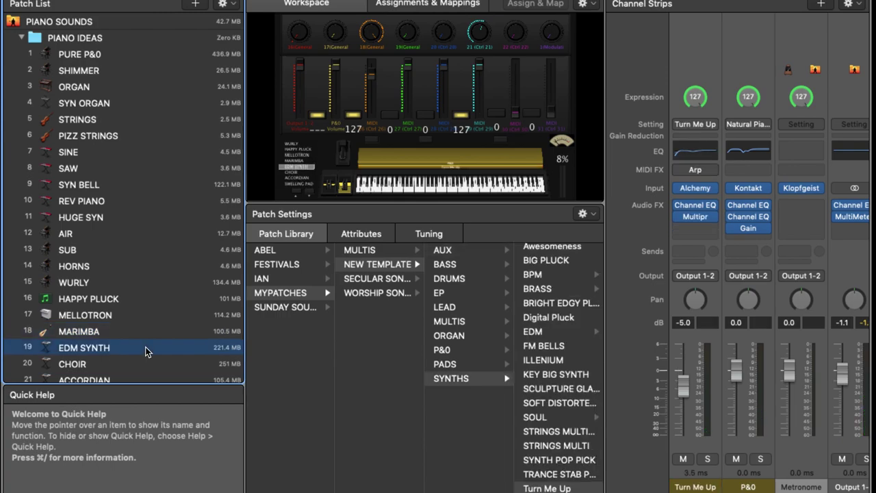
{"action": "left_click", "coordinate": [701, 486]}
{"action": "double_click", "coordinate": [702, 486]}
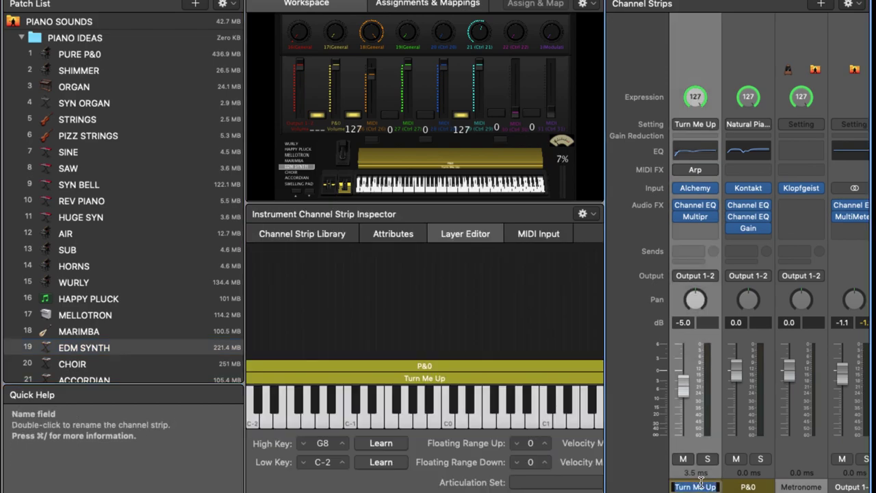
{"action": "type", "text": "EDM"}
{"action": "key", "text": "Return"}
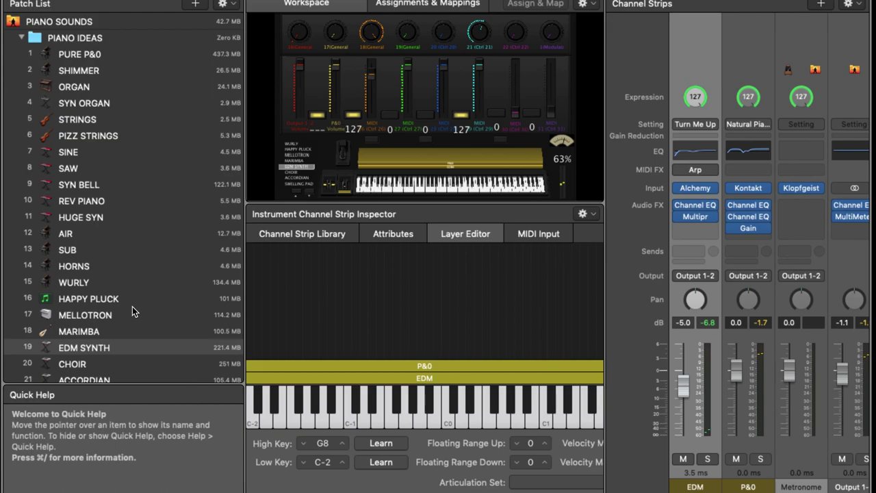
Go from EDM SYNTH to the CHOIR patch, with its Alchemy CHOIR layer at -5.0 dB.
{"action": "left_click", "coordinate": [149, 353]}
{"action": "key", "text": "Down"}
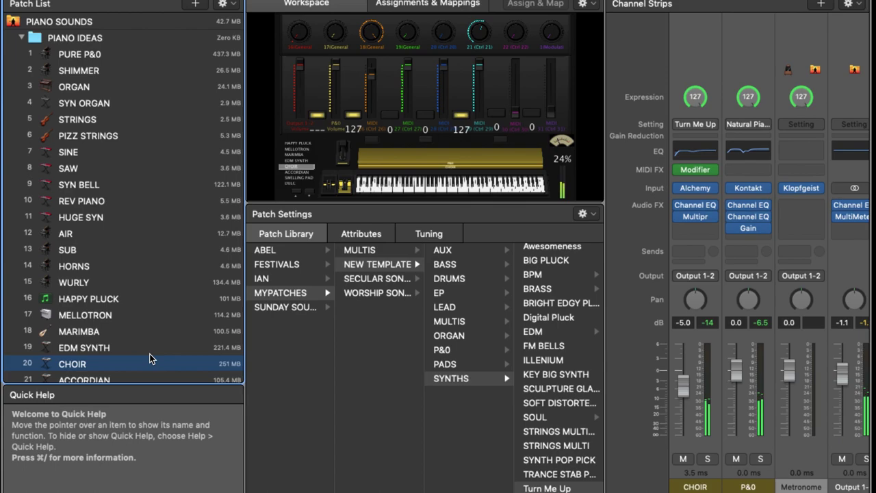
Load patch 21 ACCORDIAN, with its EXS24 Accord Verb layer at -9.4 dB.
{"action": "key", "text": "Down"}
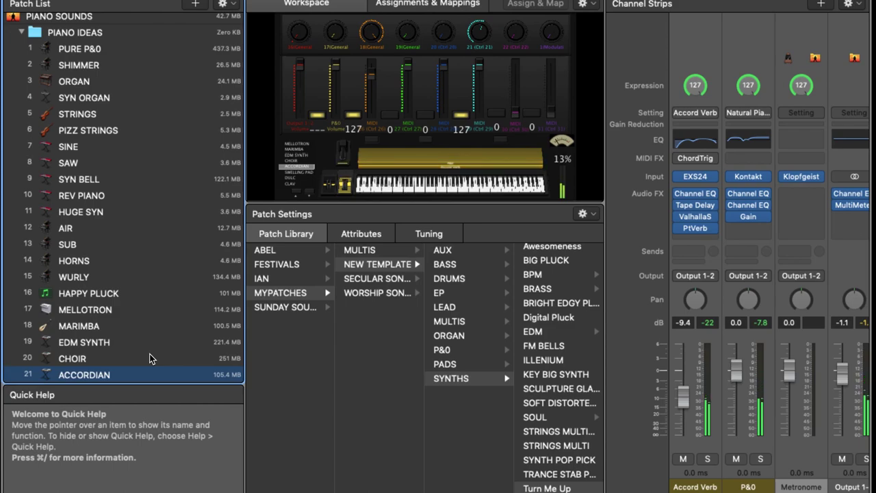
Load patch 22 SWELLING PAD, with its Retro Synth Awesomeness layer at -6.2 dB.
{"action": "key", "text": "Down"}
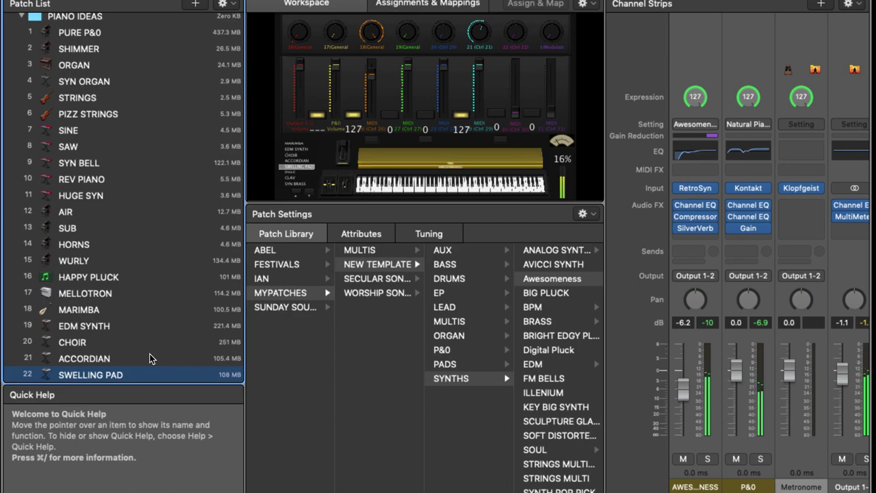
Load patch 23 DULC, with its EXS24 DULC layer at -0.2 dB.
{"action": "key", "text": "Down"}
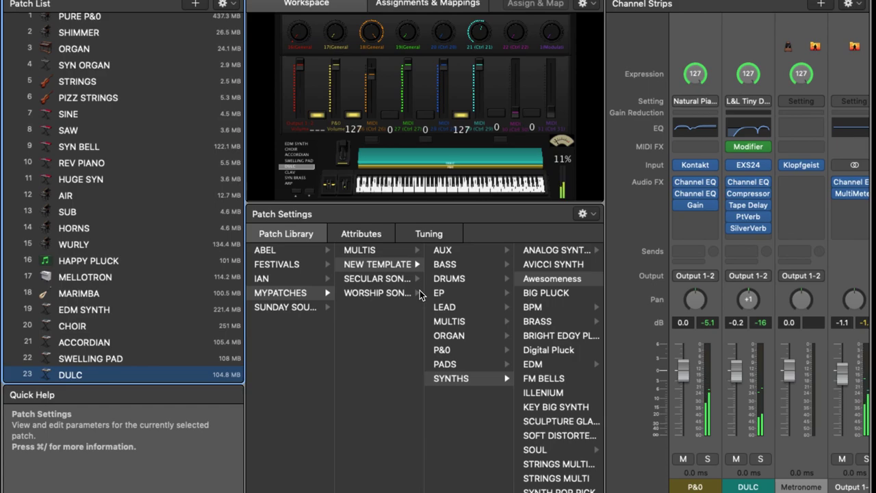
Load patch 24 CLAV and rename its distorted EP channel strip to CLAV.
{"action": "key", "text": "Down"}
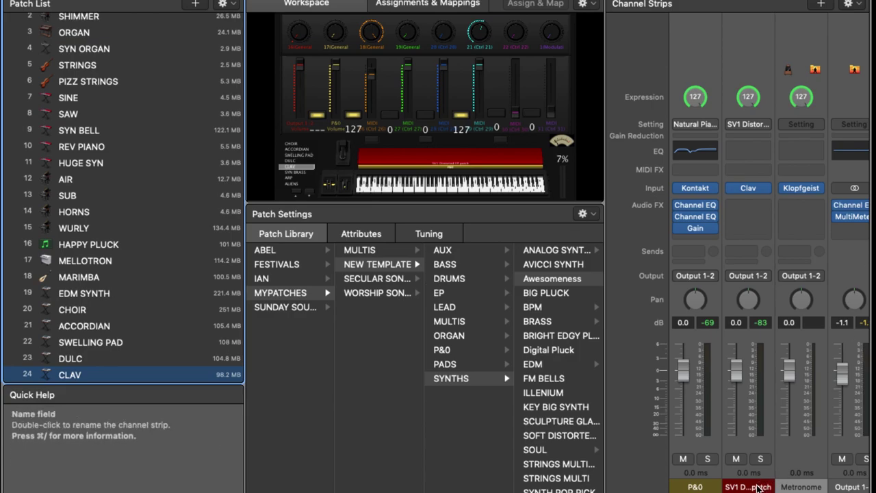
{"action": "left_click", "coordinate": [753, 487]}
{"action": "left_click", "coordinate": [753, 487]}
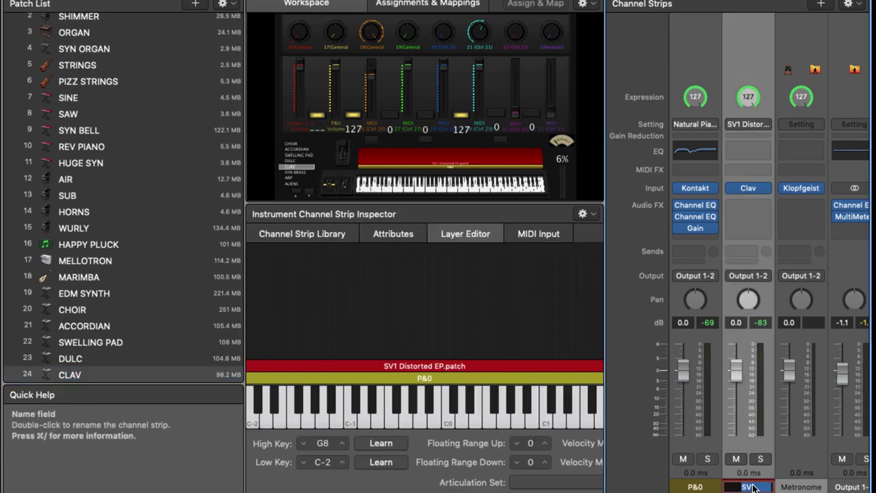
{"action": "type", "text": "CLAV"}
{"action": "key", "text": "Return"}
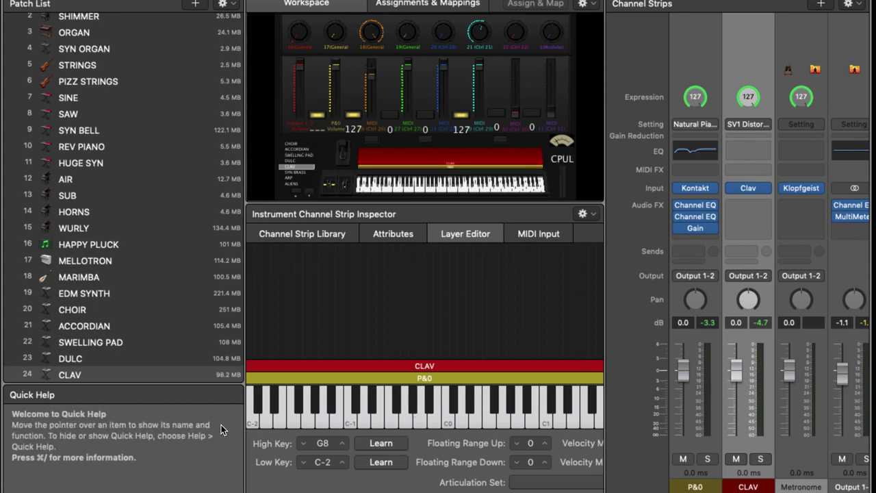
Step past patch 25 SYN BRASS to the ARP patch with its Retro Synth Arp.patch layer.
{"action": "key", "text": "Down"}
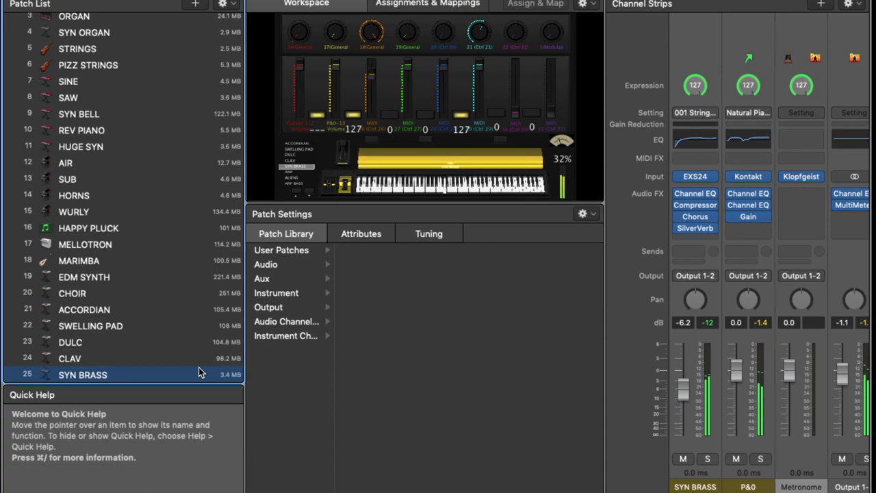
{"action": "key", "text": "Down"}
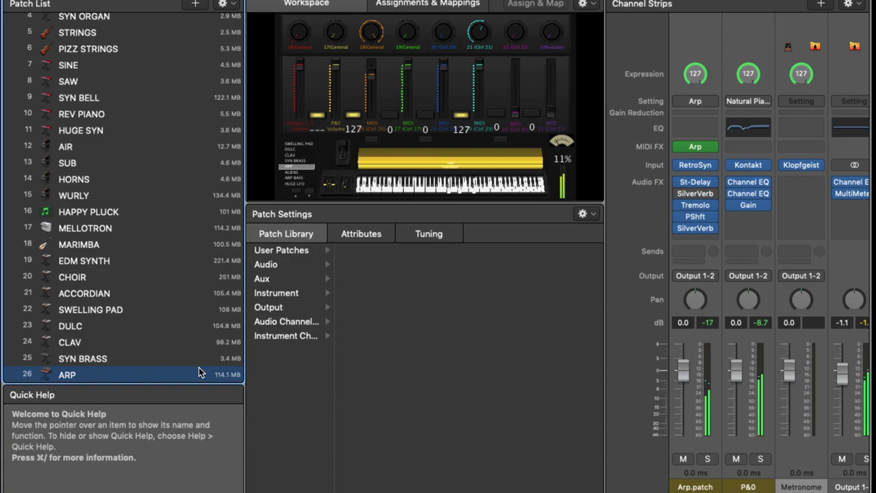
In the ALIENS patch, rename the CHOIR strip to ALIENS and lower it to -15.6 dB.
{"action": "key", "text": "Down"}
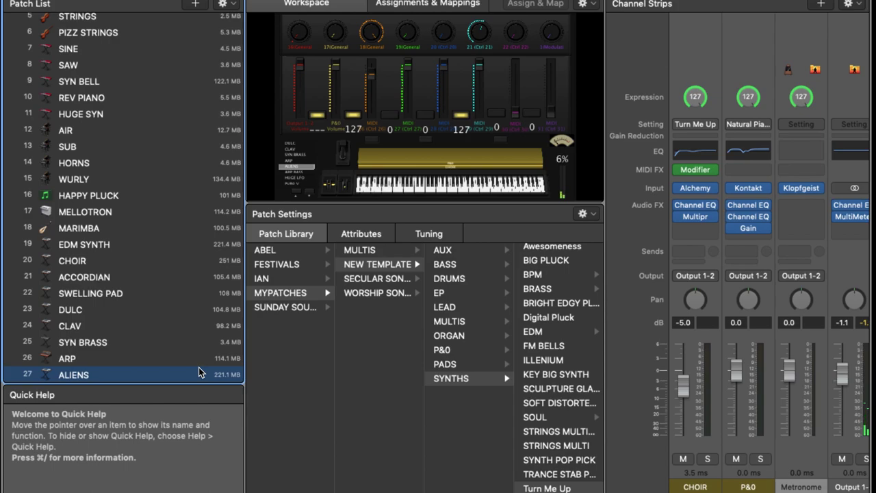
{"action": "double_click", "coordinate": [683, 486]}
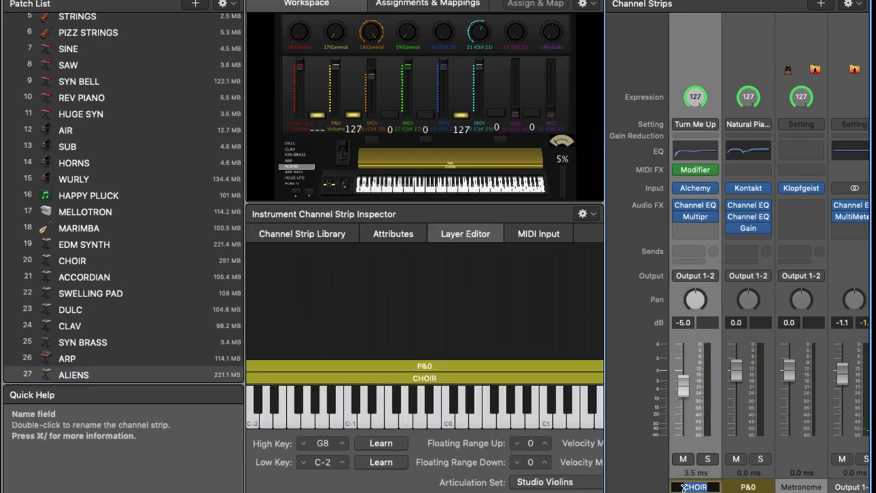
{"action": "type", "text": "ALIENS"}
{"action": "key", "text": "Return"}
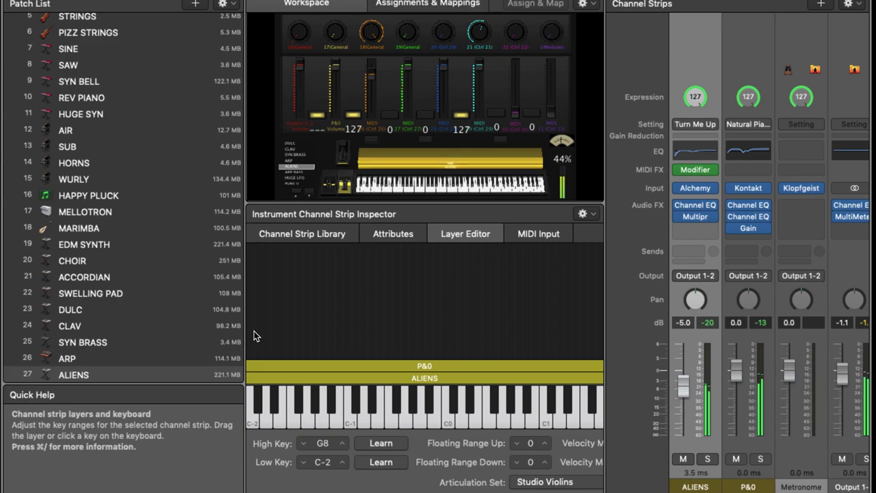
{"action": "left_click_drag", "start_coordinate": [680, 388], "coordinate": [681, 409]}
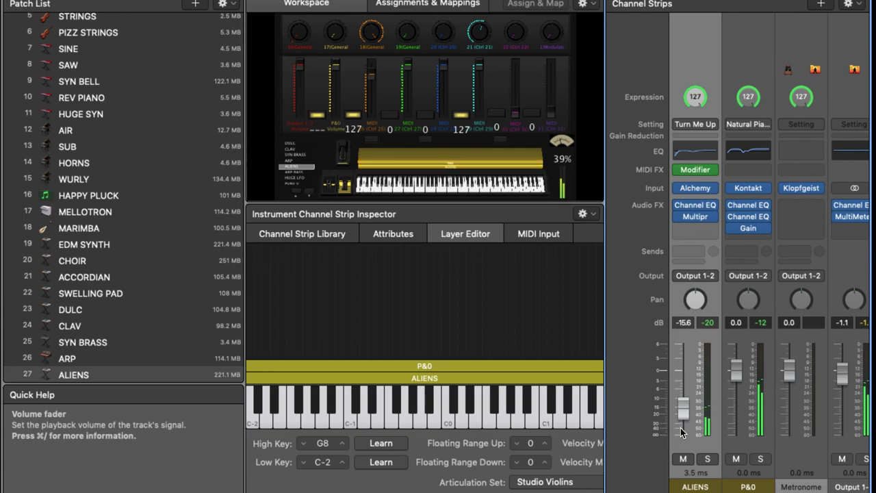
{"action": "left_click", "coordinate": [195, 381]}
Load patch 28 ARP BASS, with its ES2 bass layer at -1.2 dB.
{"action": "key", "text": "Down"}
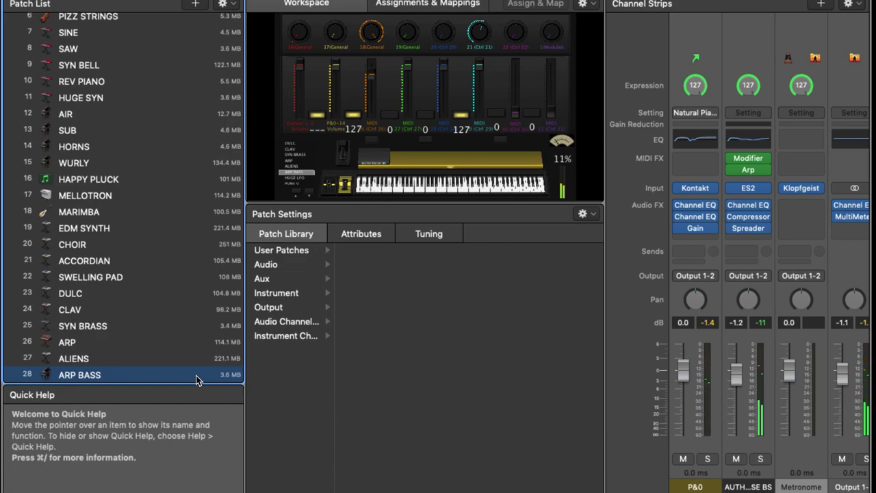
Load patch 29 HUGE LFO, with its ES2 Saw layer at -9.0 dB.
{"action": "key", "text": "Down"}
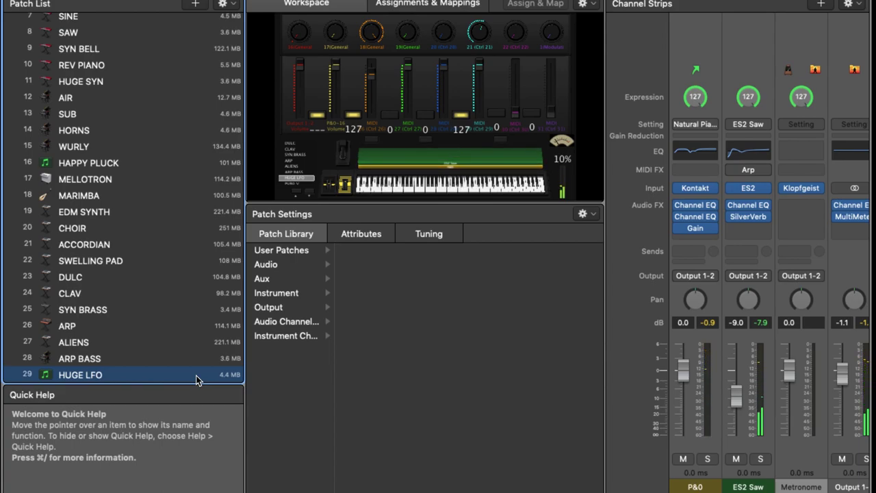
Load patch 30 PURE P&0 VERB and move it into the PIANO IDEAS folder.
{"action": "key", "text": "Down"}
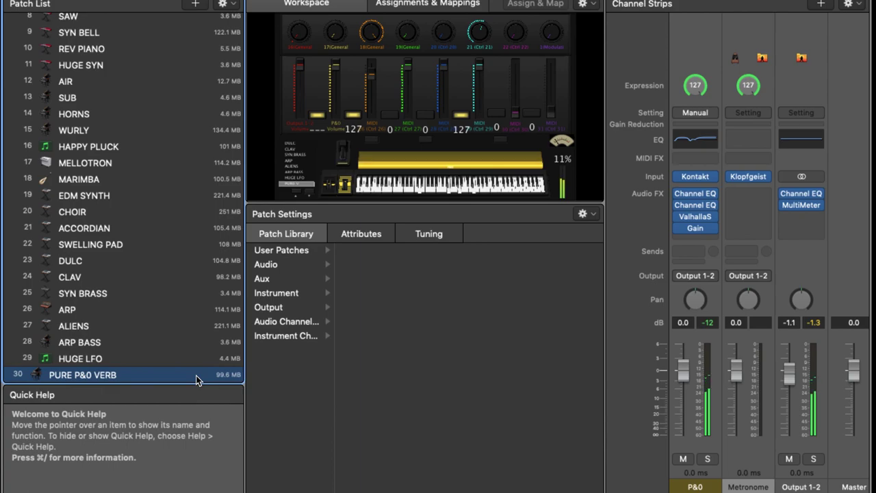
{"action": "left_click_drag", "start_coordinate": [196, 375], "coordinate": [200, 359]}
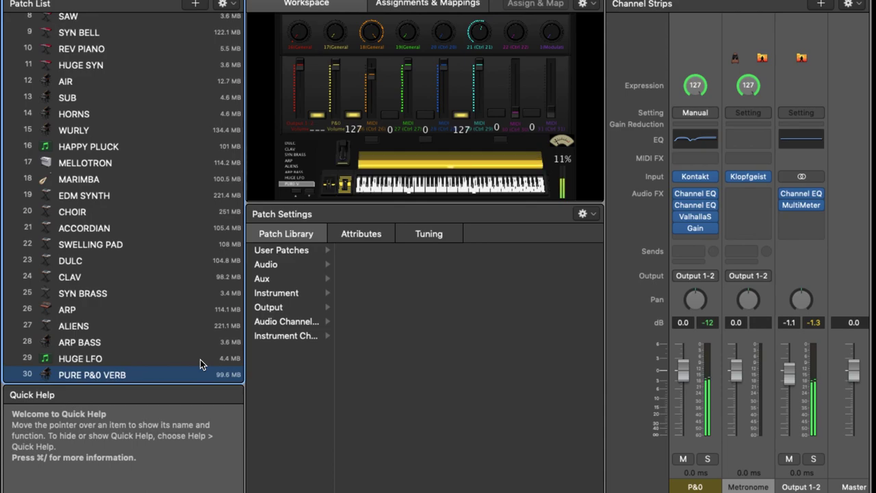